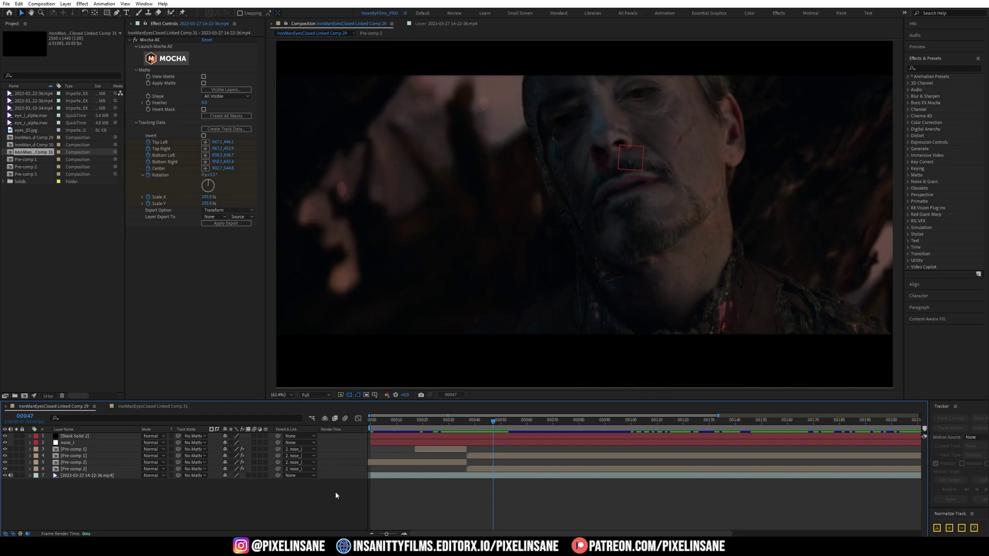
Step: Play back the open-eyes shot and hide the two Pre-comp 1 and two Pre-comp 2 layers
key(space)
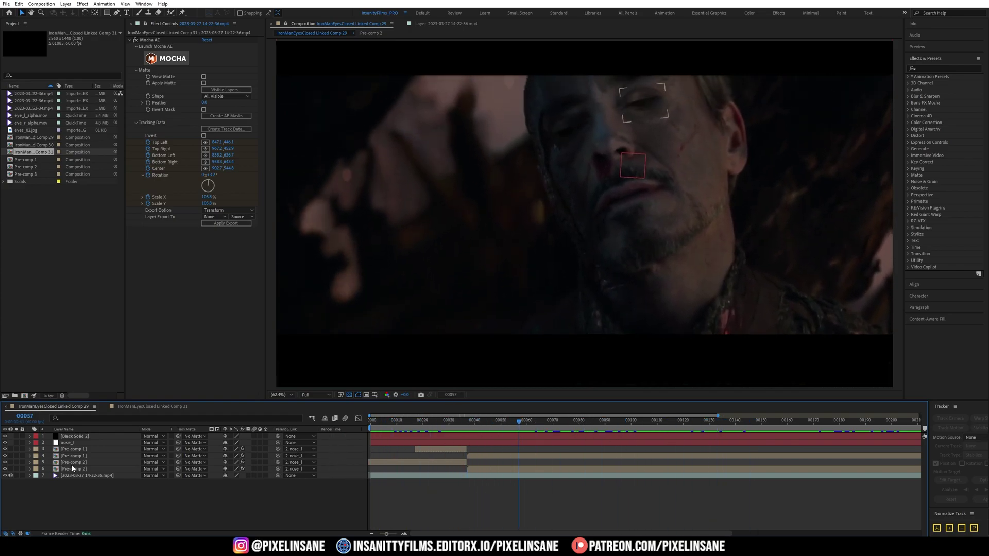
drag(5, 450, 5, 469)
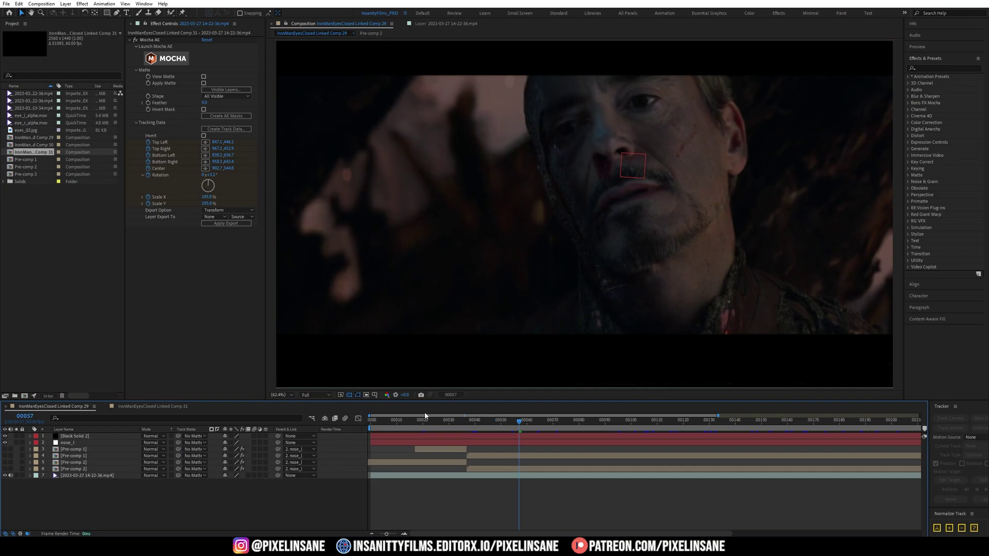
Step: Select the nose tracking null and scrub the timeline from frame 37 to examine how it follows the face
click(453, 442)
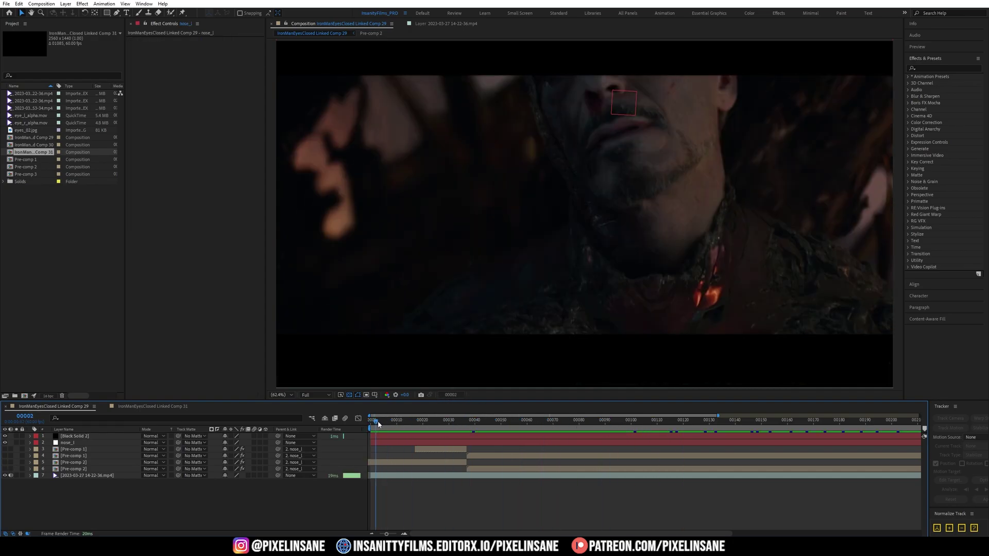
click(467, 419)
click(67, 443)
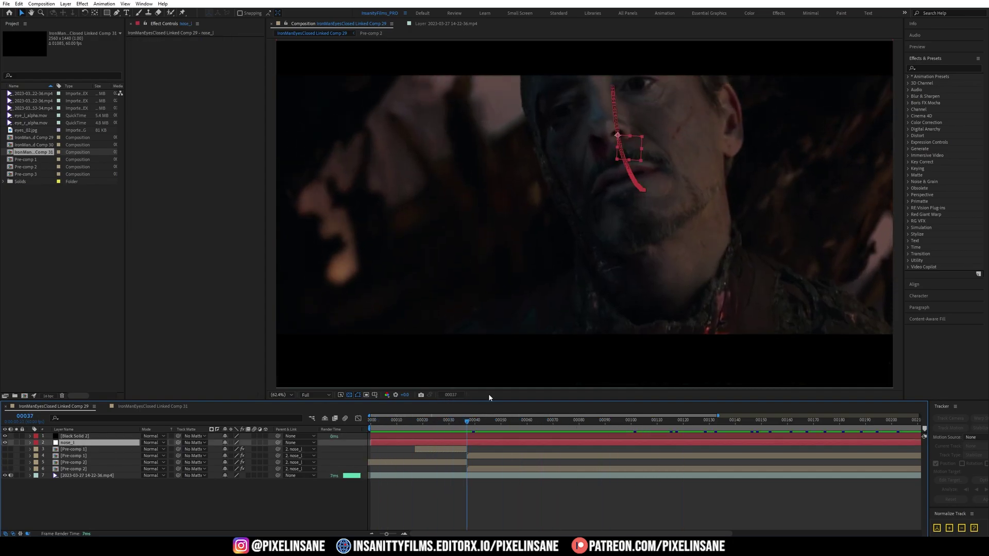
drag(467, 419, 892, 432)
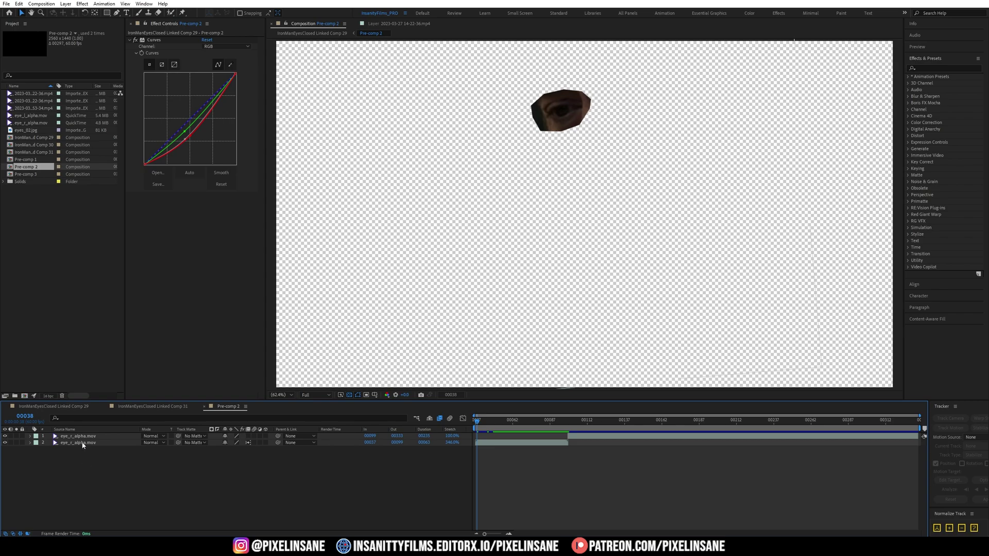
Step: View the reference stills eyes_02.jpg and IronManEyesClosed Linked Comp 30 (00015).jpg from the IronMan_eyesClosed folder
click(83, 443)
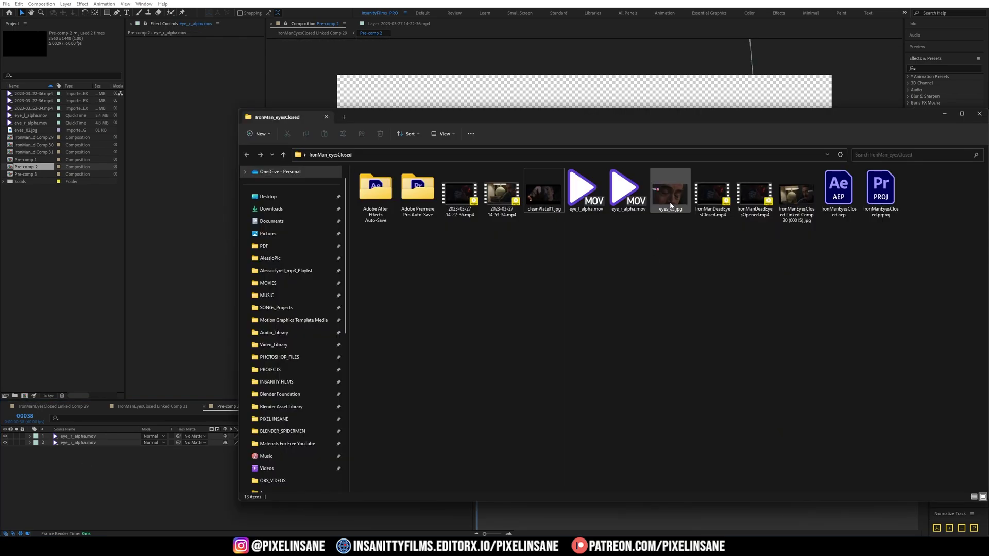
double_click(655, 216)
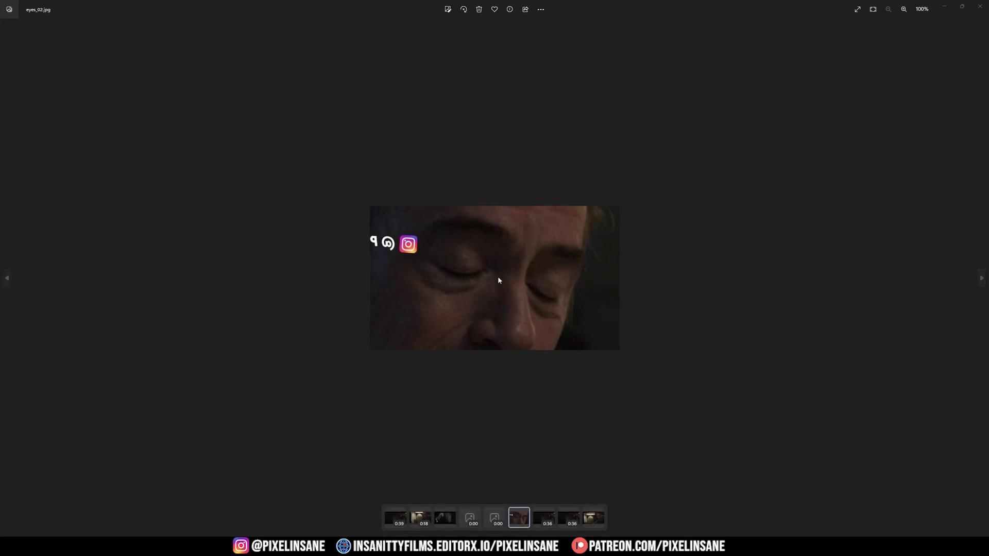
key(alt+Tab)
click(793, 204)
double_click(789, 210)
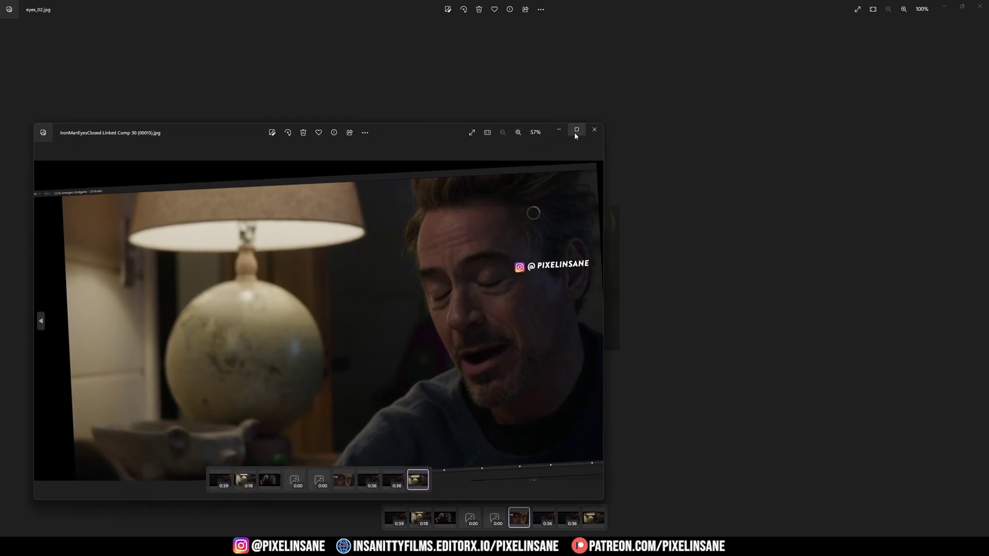
drag(405, 144, 426, 121)
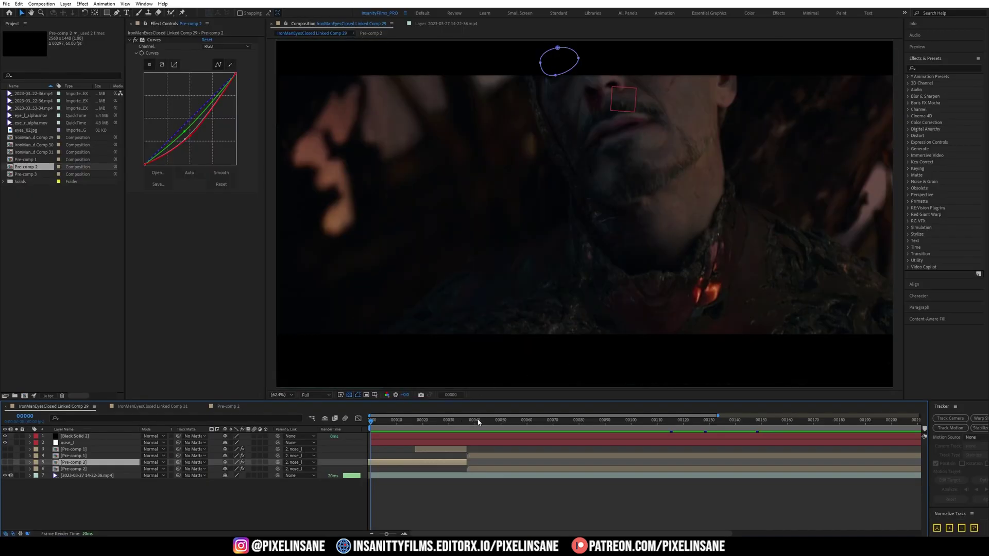
Step: Scrub through Linked Comp 29 and Linked Comp 31 to compare the face shots, and open Pre-comp 2
drag(503, 419, 529, 419)
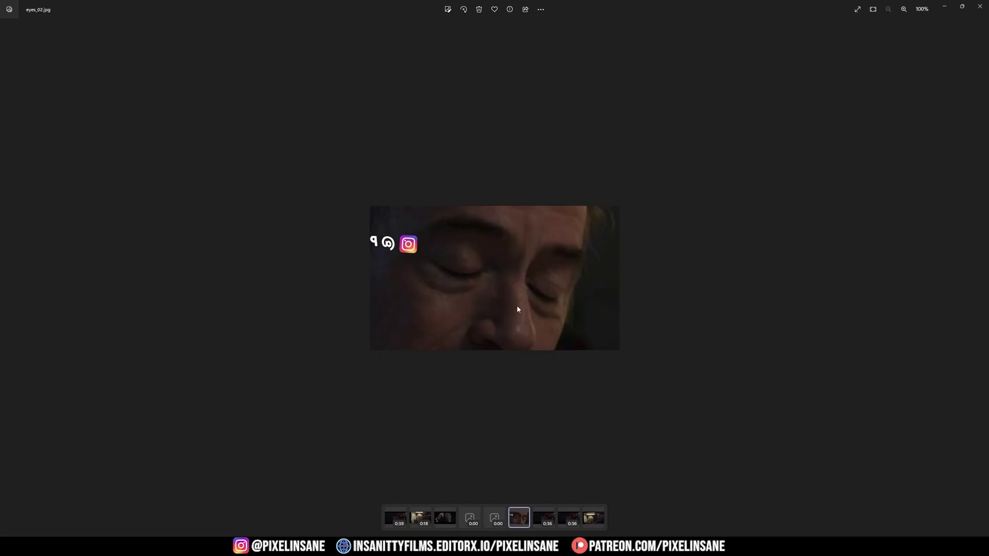
key(alt+Tab)
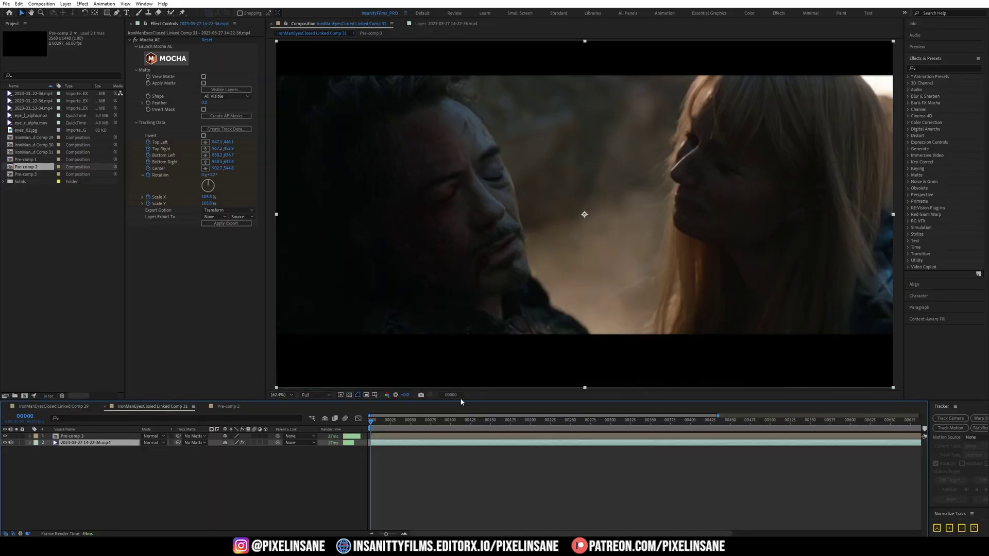
mouse_move(432, 423)
mouse_down()
mouse_move(453, 423)
mouse_move(407, 424)
mouse_move(454, 423)
mouse_move(415, 425)
mouse_up()
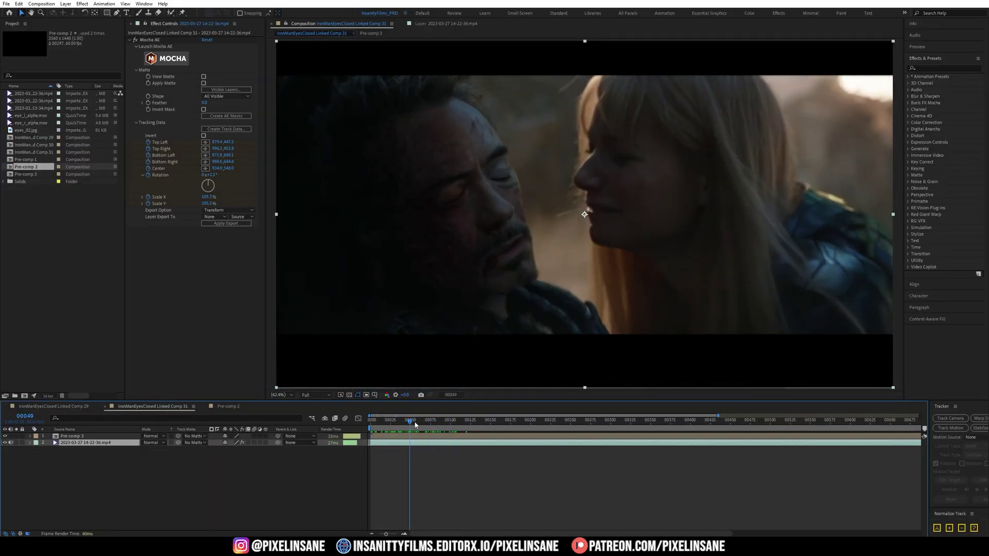
click(53, 407)
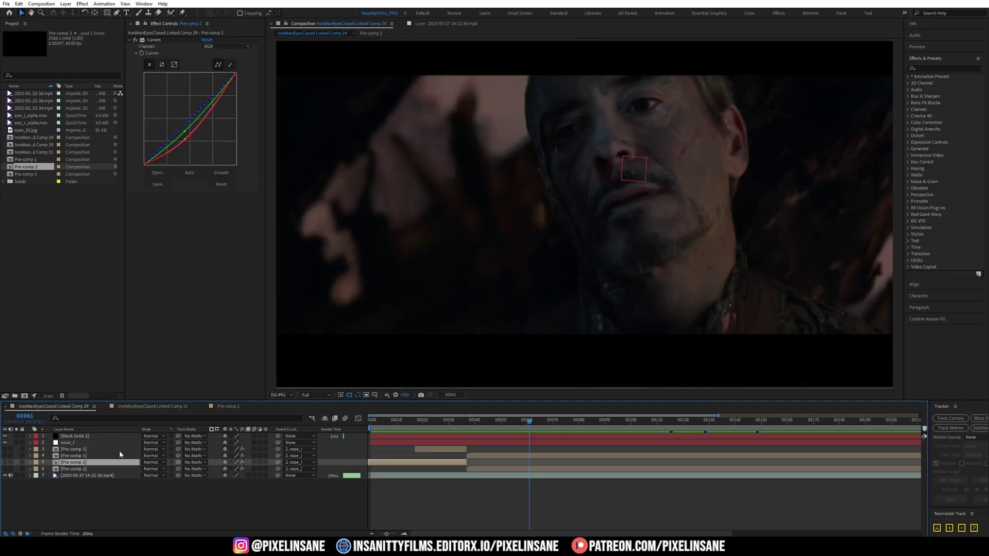
click(225, 407)
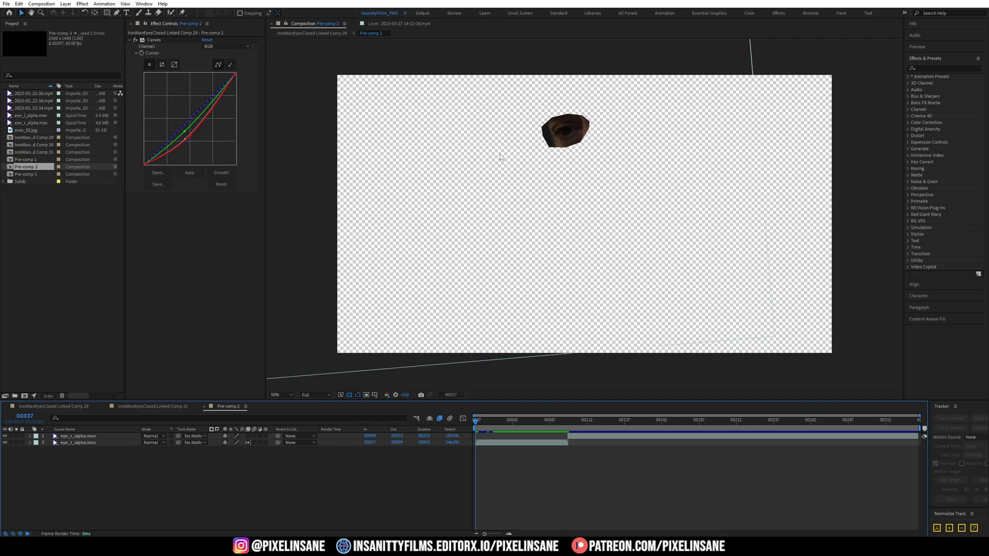
click(21, 242)
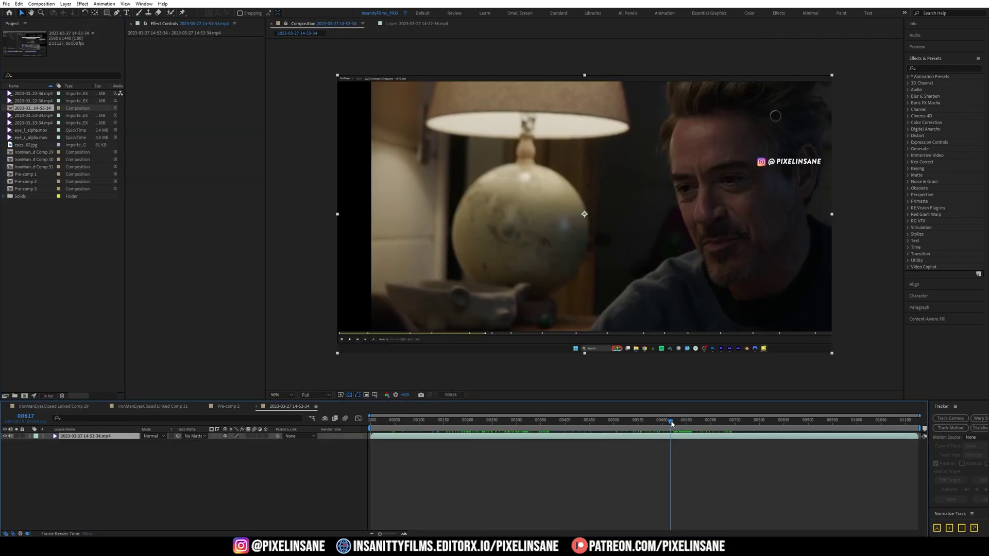
drag(673, 422, 684, 422)
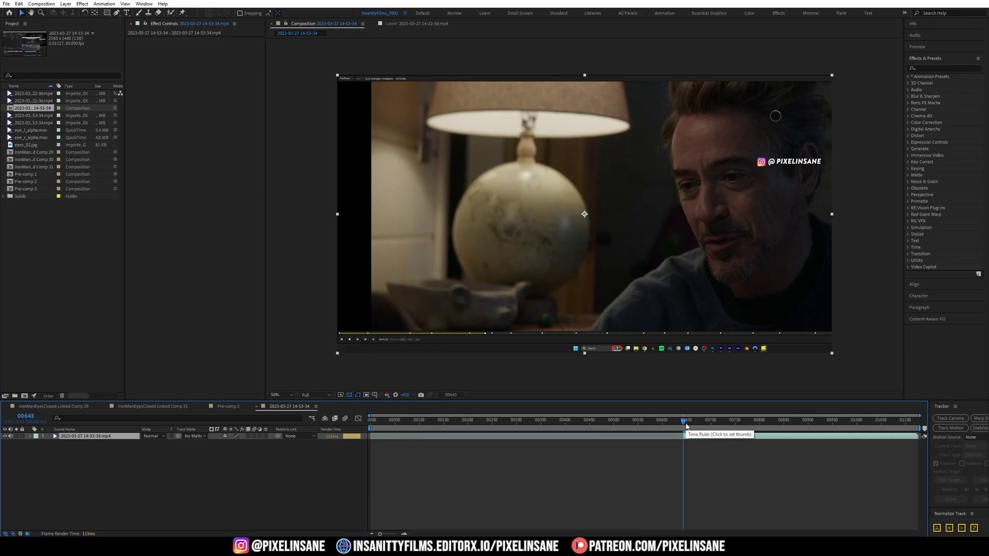
drag(684, 423, 687, 422)
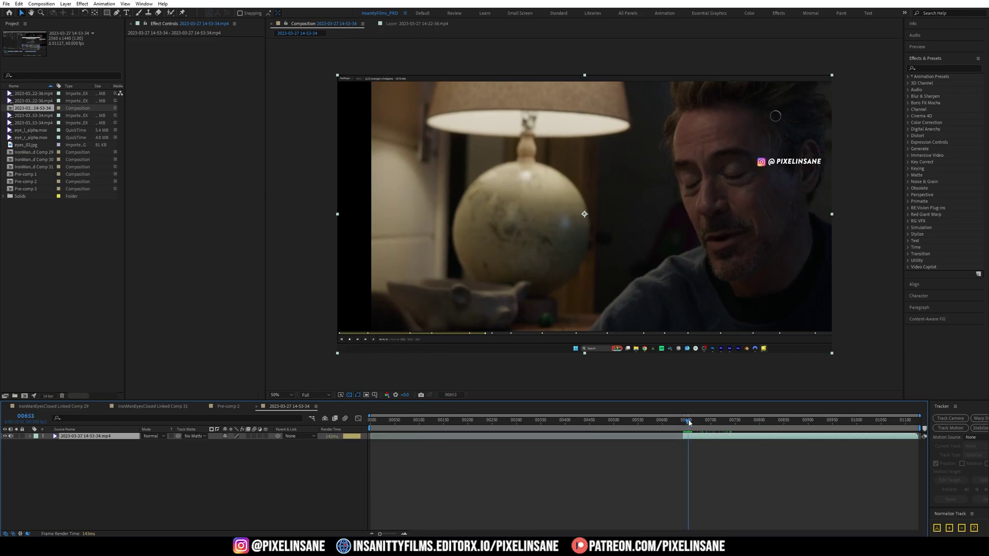
Step: End the clip and work area at frame 653, trim the composition to the work area, and return to its first frame
scroll(695, 421, up, 8)
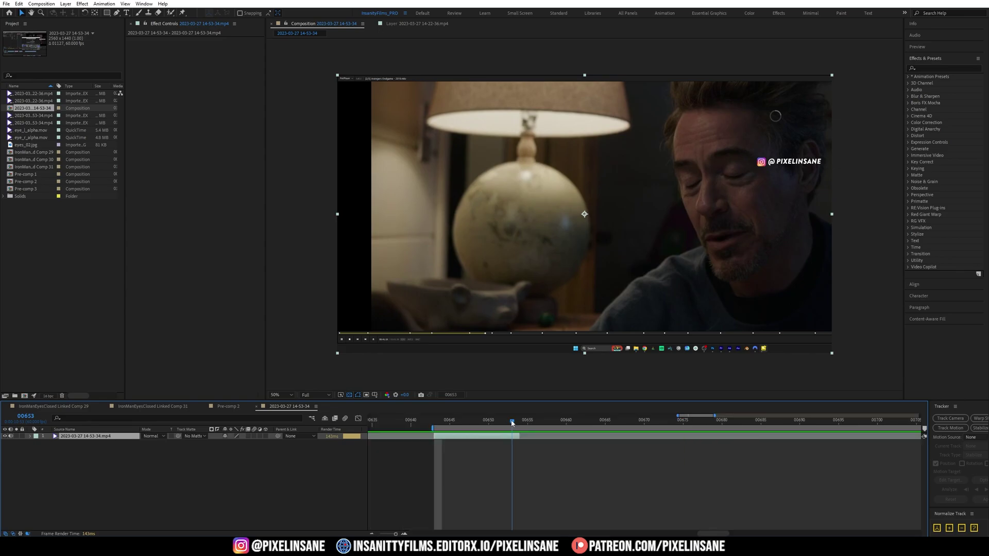
right_click(460, 431)
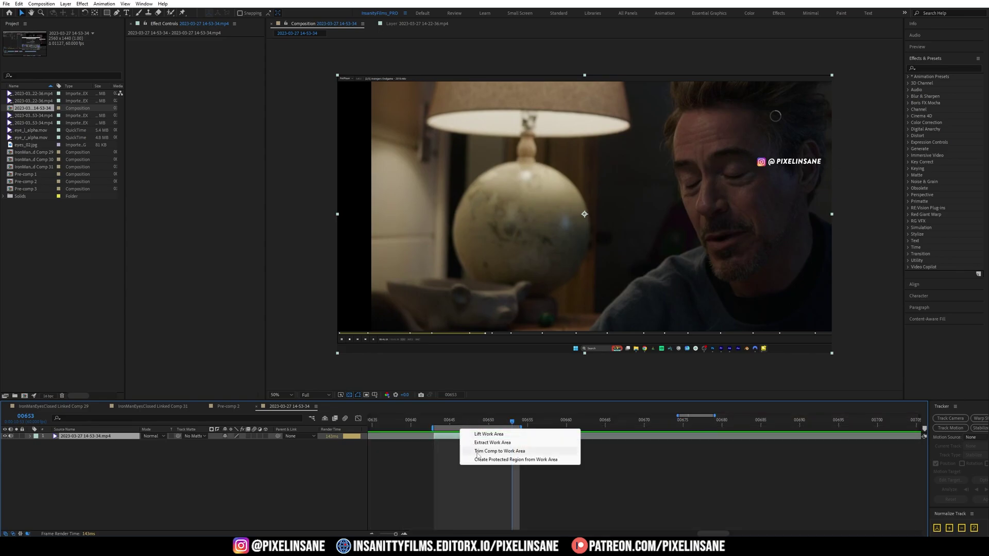
click(478, 453)
key(Page_Up)
key(Page_Up)
click(373, 428)
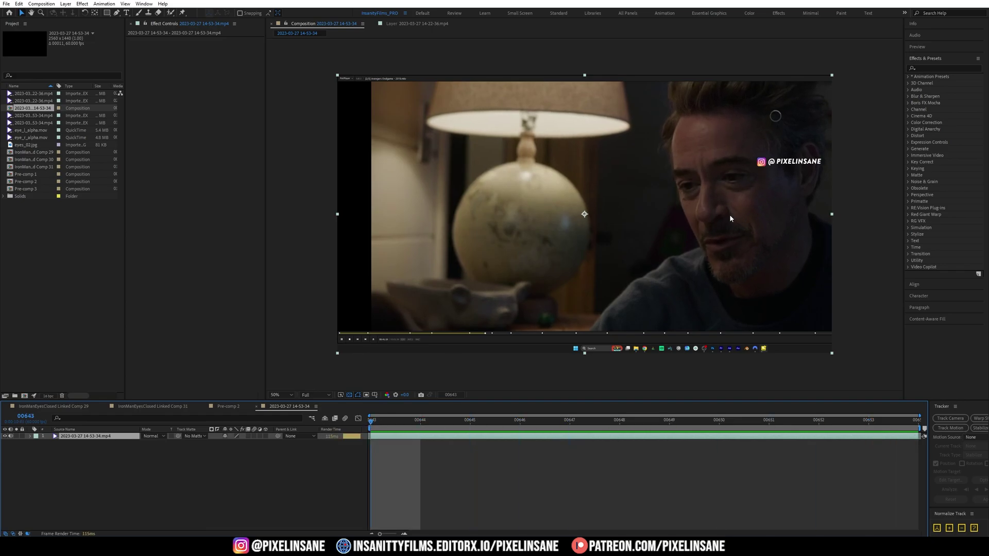
Step: Set up motion stabilization with position, rotation and scale, and place both track points on the actor's face around the nose
click(980, 428)
click(961, 464)
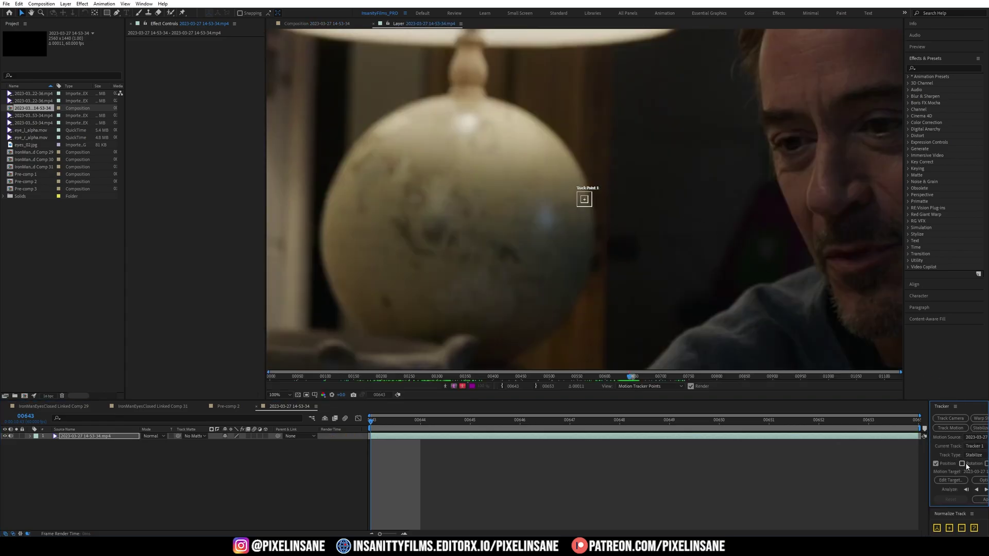
drag(930, 411, 889, 404)
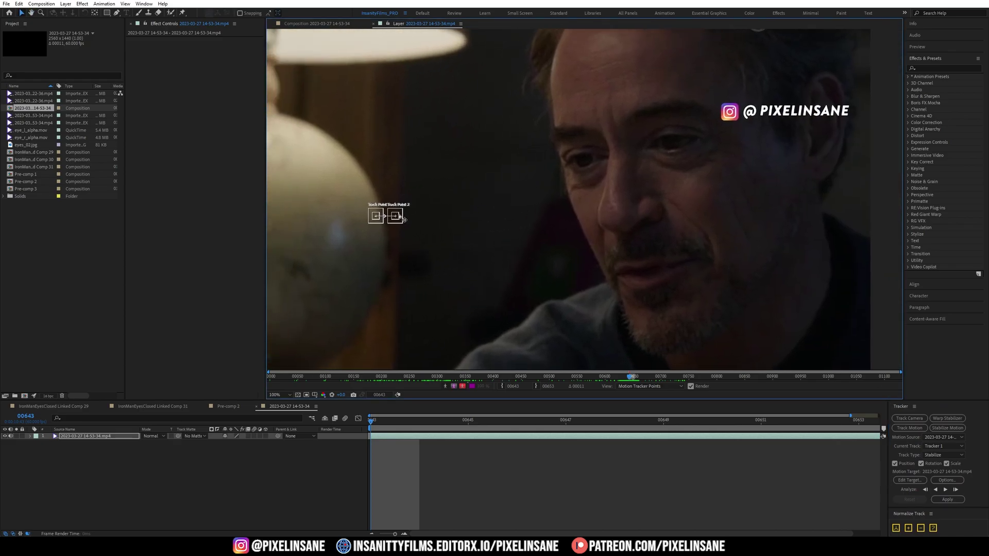
click(405, 224)
drag(405, 225, 647, 150)
click(380, 220)
drag(379, 220, 648, 224)
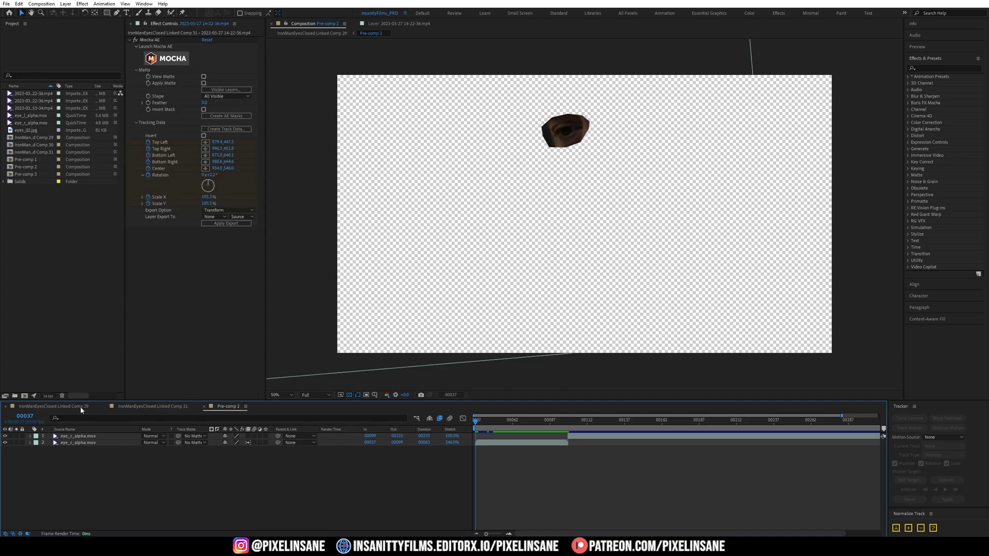
Step: Open Pre-comp 1 from Linked Comp 29 and play back its closing-eye footage from the first frame
click(57, 407)
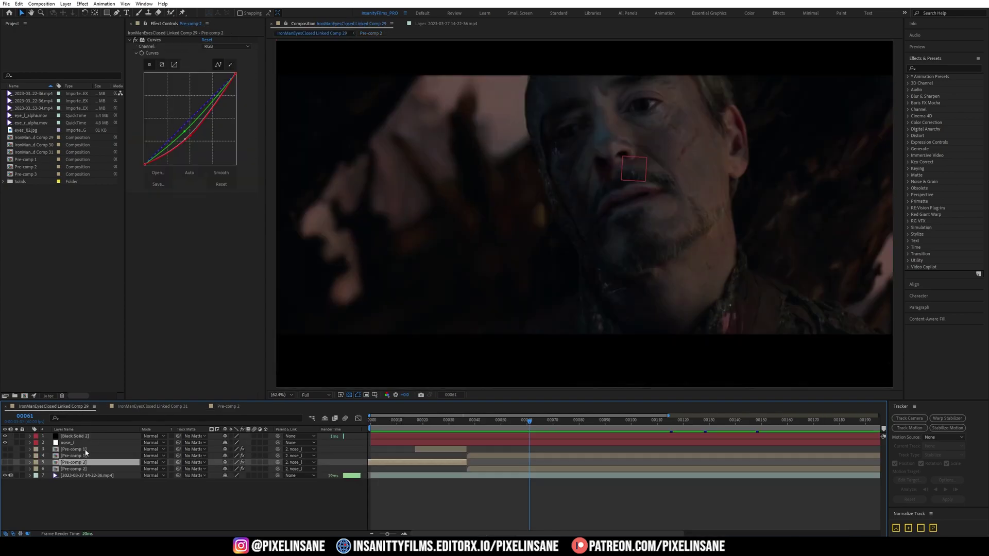
click(86, 450)
double_click(75, 452)
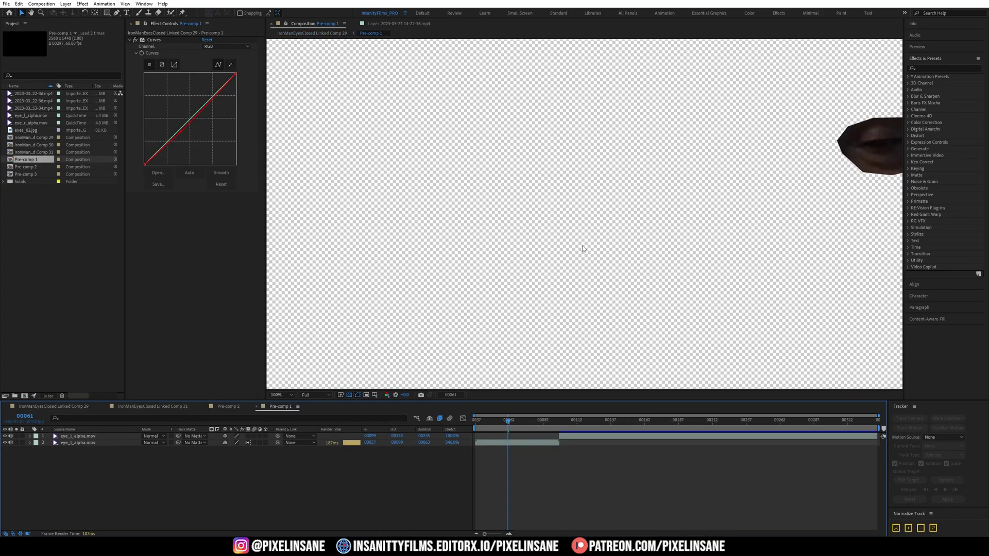
drag(669, 236, 511, 194)
key(space)
click(478, 426)
drag(478, 427, 455, 426)
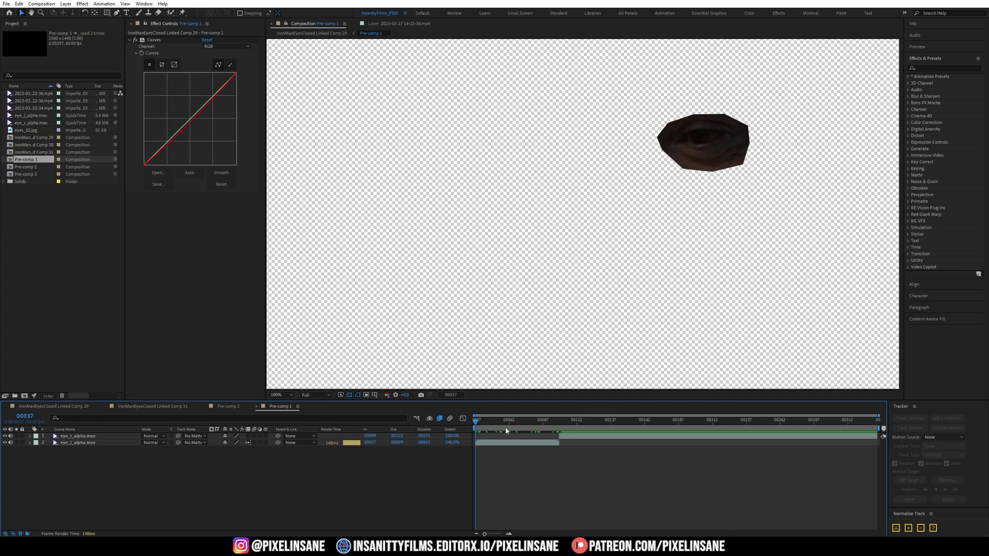
key(space)
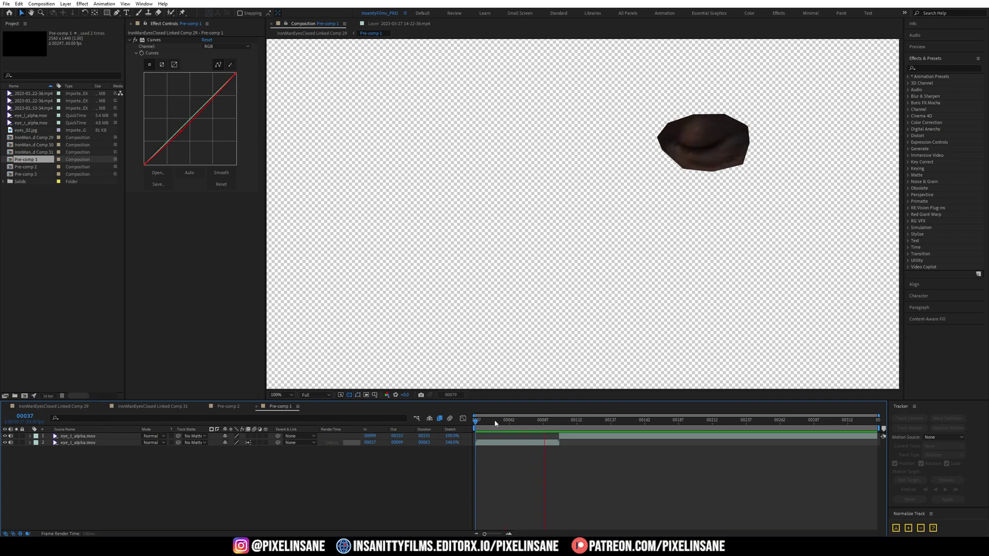
key(space)
Step: Make the four pre-comp eye layers visible in Linked Comp 29 and scrub through the eyes closing up to frame 95
click(64, 407)
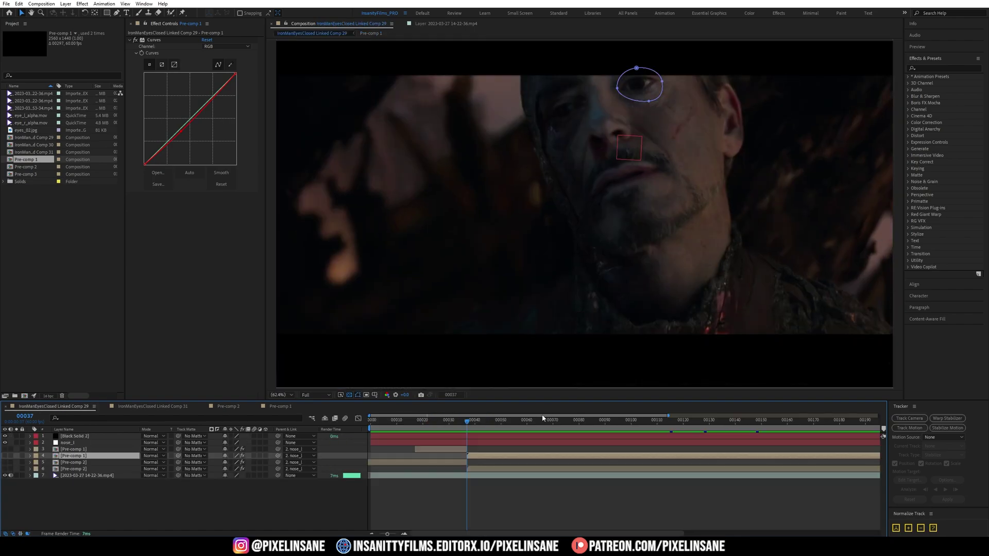
key(ctrl+shift+a)
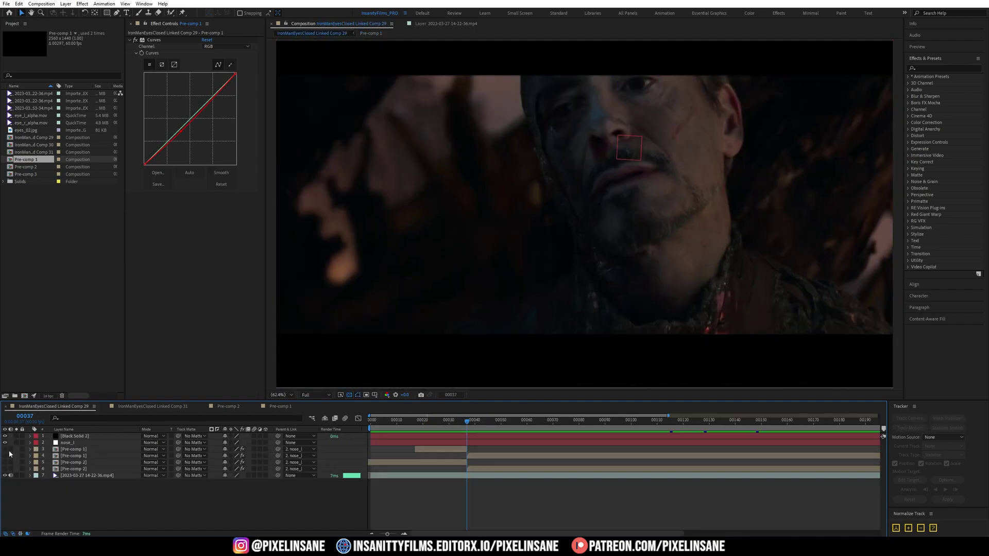
key(space)
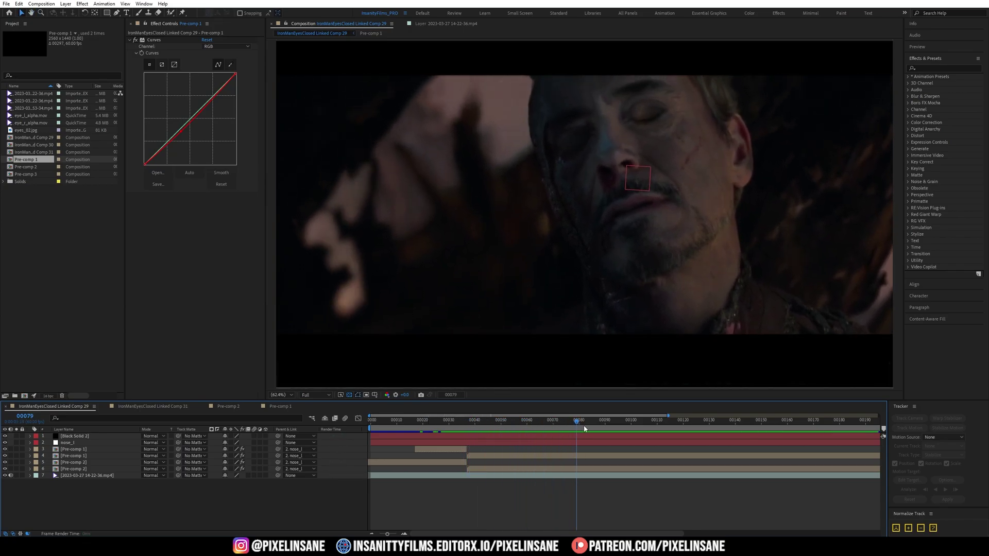
drag(657, 429, 618, 437)
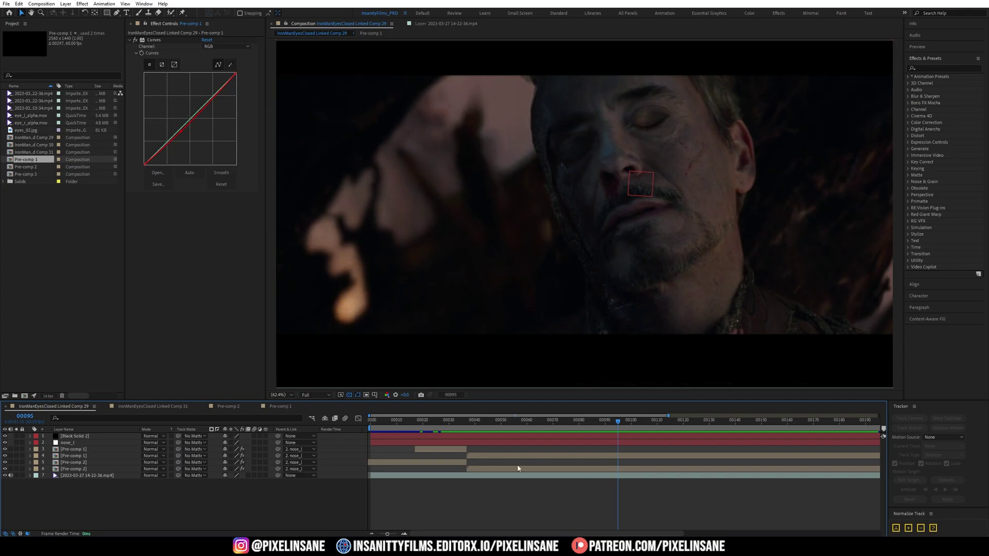
Step: Switch the Curves effect on the lower Pre-comp 1 layer off and on to compare the eye patch's color match
click(528, 456)
scroll(660, 157, up, 3)
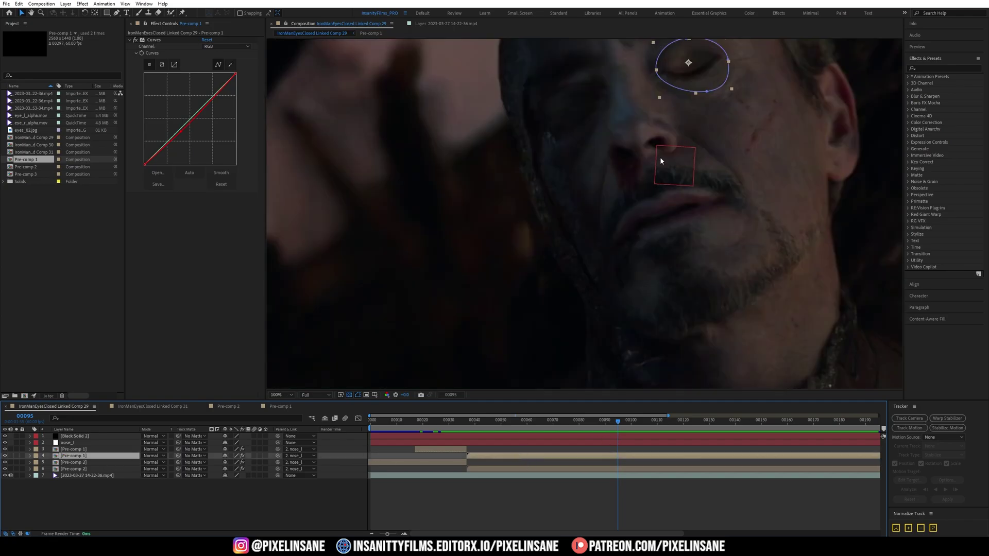
click(134, 40)
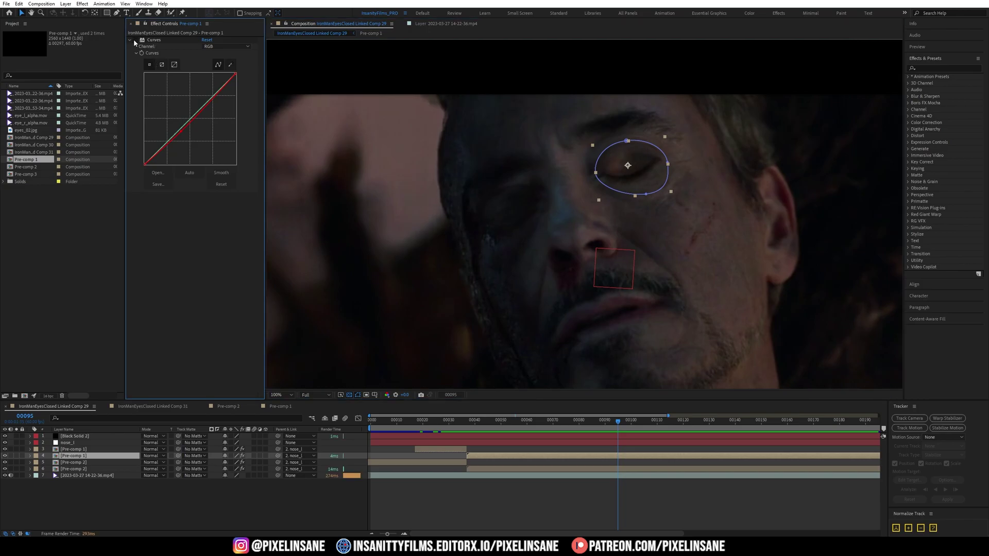
click(146, 523)
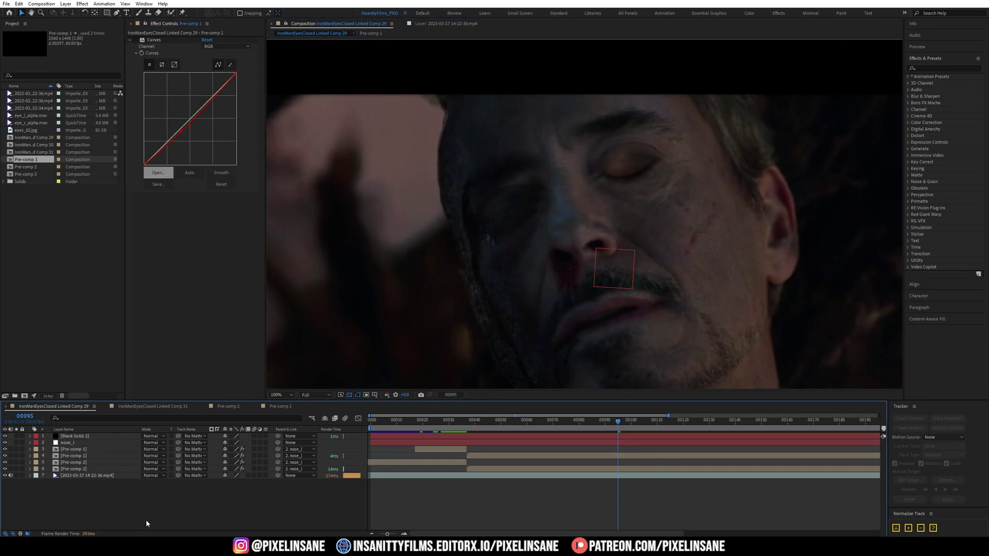
click(138, 41)
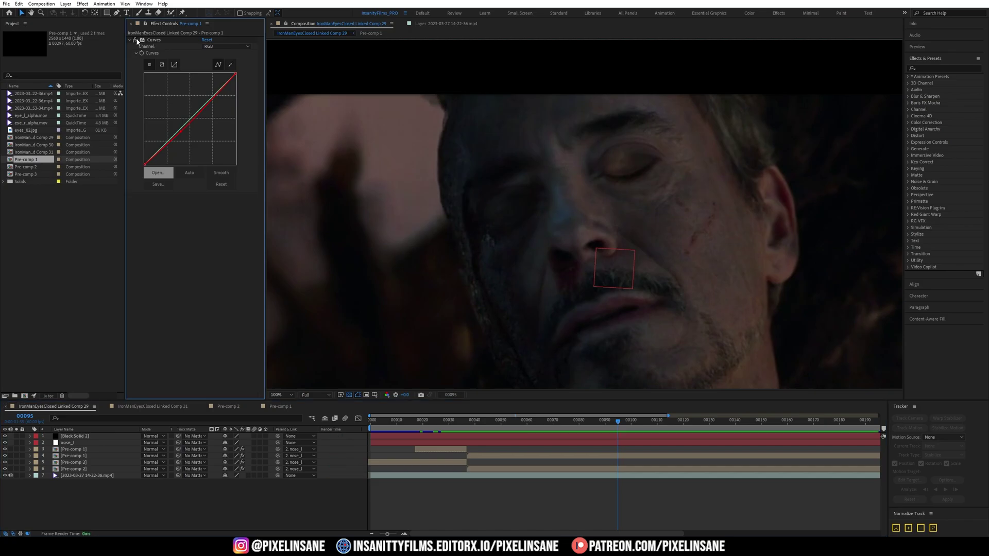
Step: Switch the Curves effect on the lower Pre-comp 2 layer off and on to compare its color match, and return to the first frame
click(493, 469)
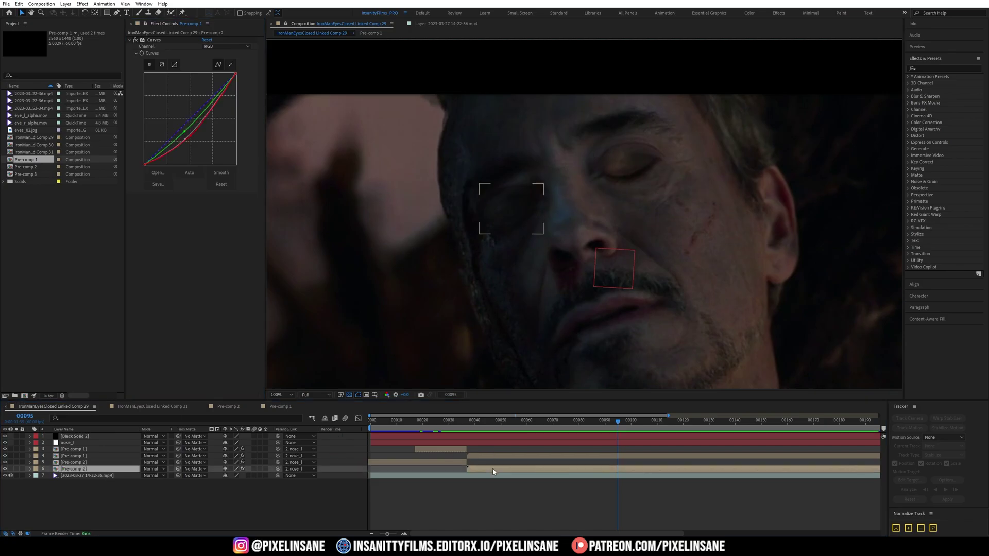
click(136, 40)
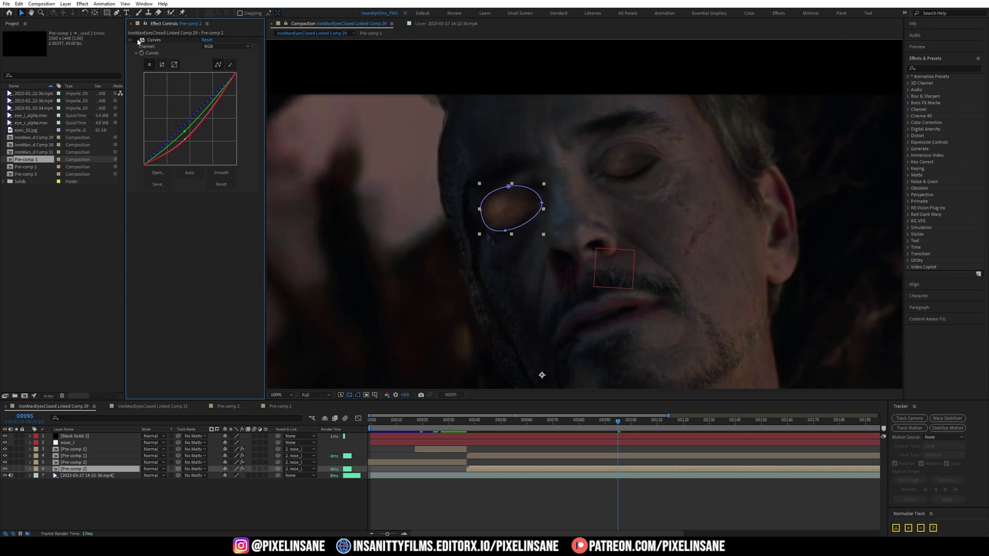
click(137, 41)
click(167, 488)
drag(471, 424, 348, 421)
Step: Switch to Linked Comp 31 and look inside its Pre-comp 3 at the two isolated eye patches
click(143, 407)
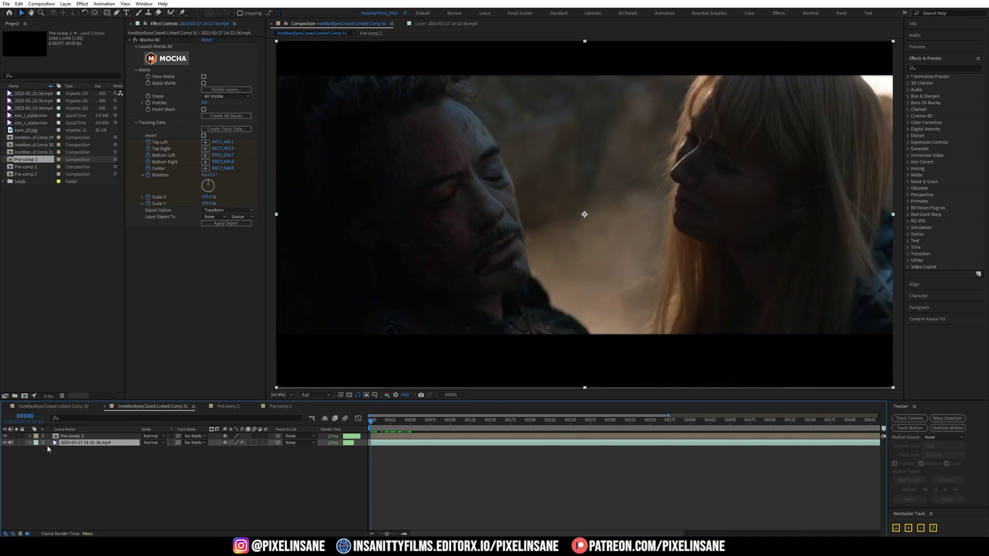
click(204, 407)
double_click(72, 437)
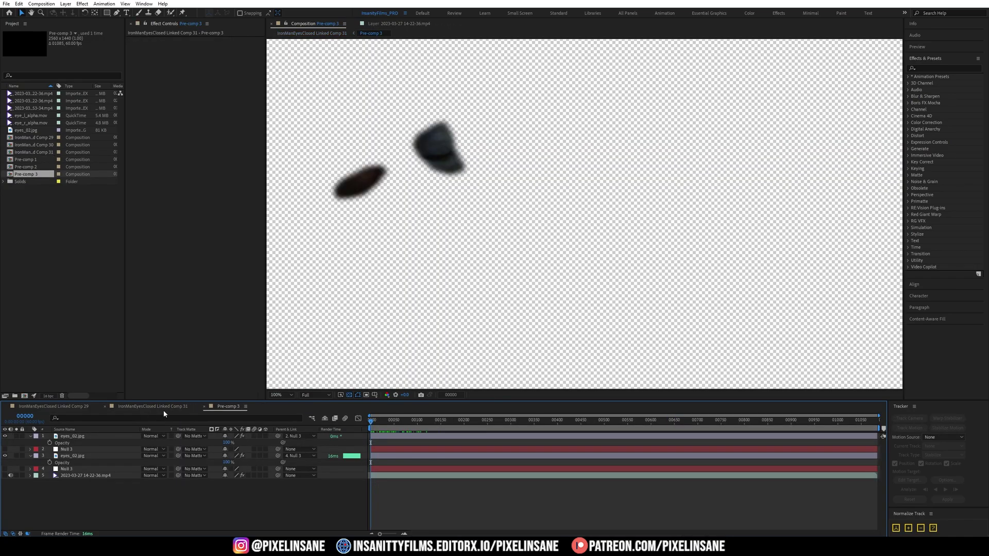
click(162, 409)
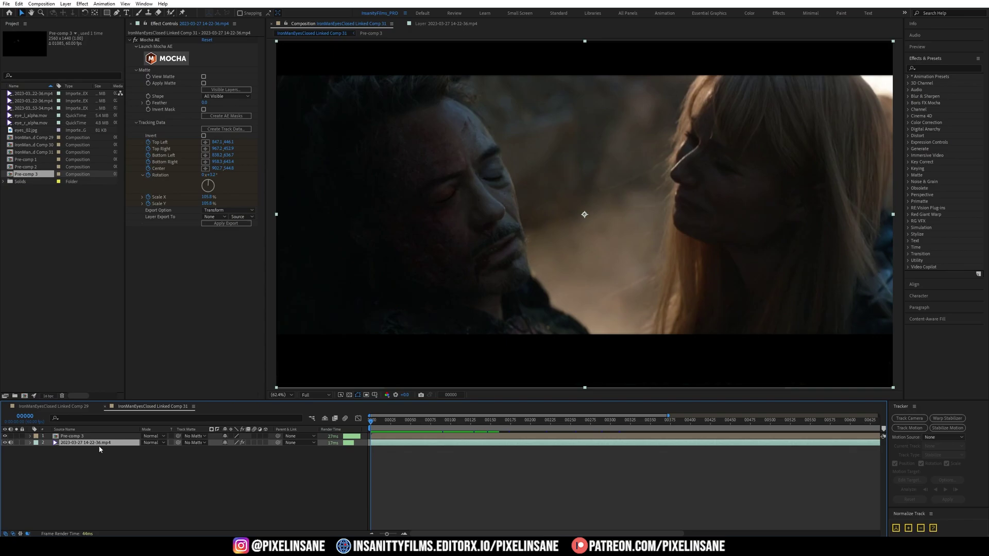
Step: Open the footage's track in Mocha AE and inspect the Layer 4 and eye_L splines up close at frame 532
click(169, 60)
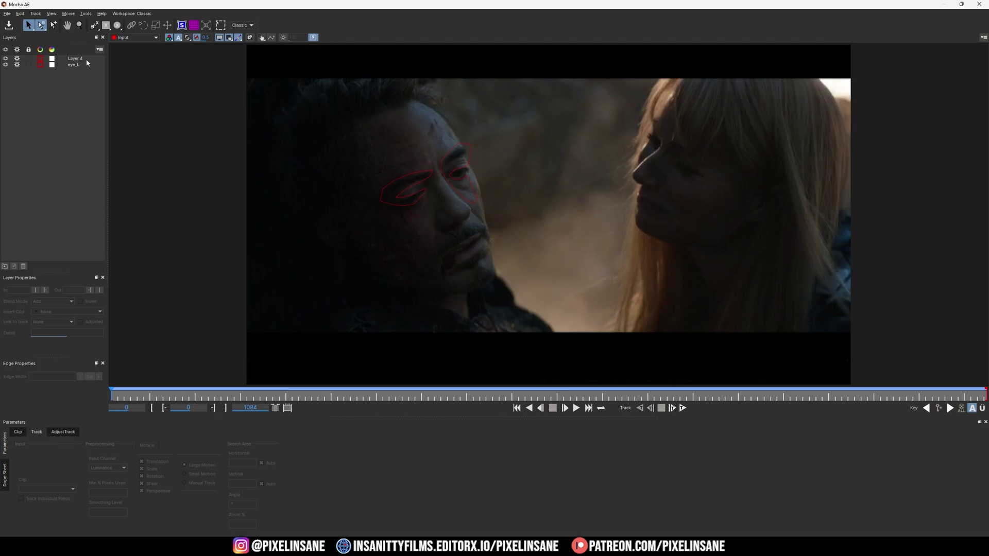
click(86, 59)
shift+click(80, 65)
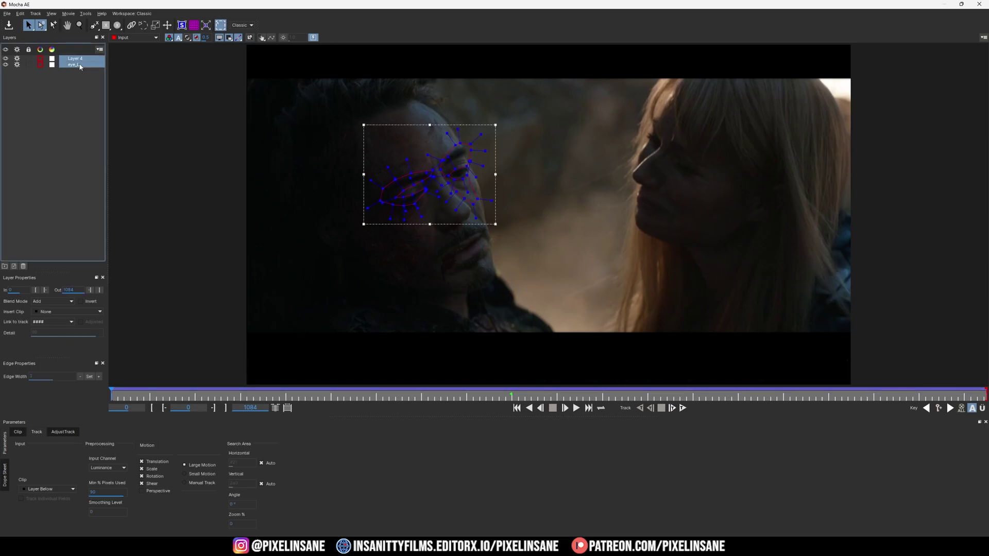
drag(142, 392, 540, 393)
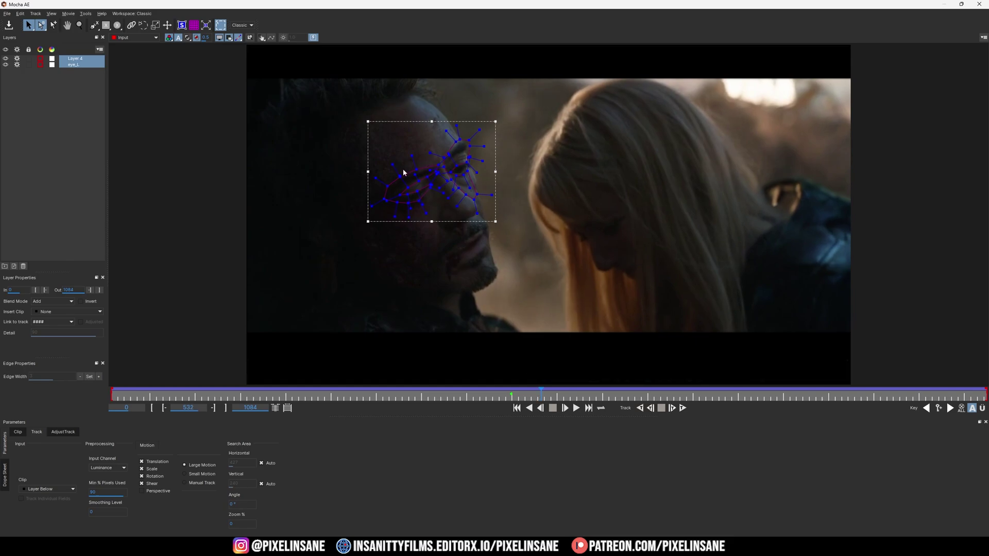
key(z)
drag(403, 169, 591, 84)
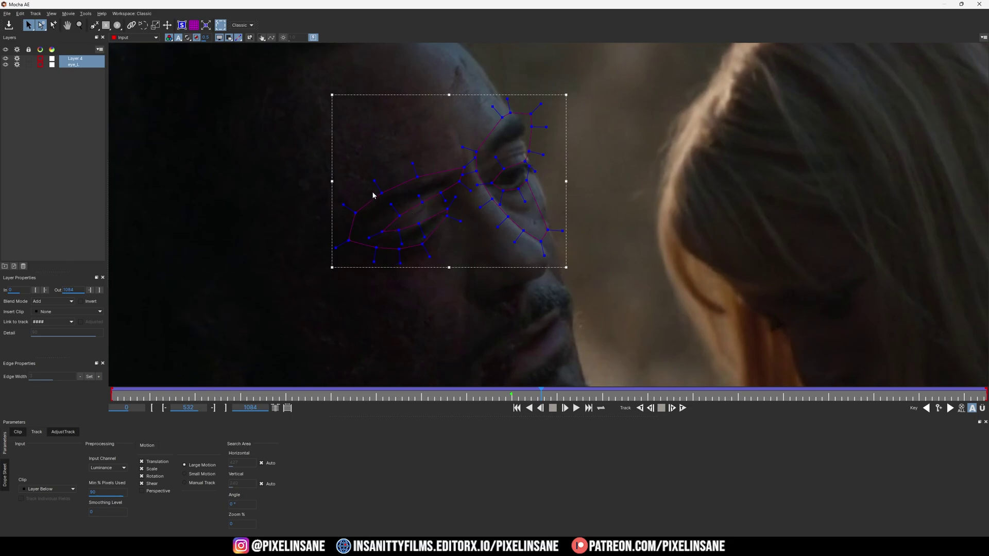
click(985, 5)
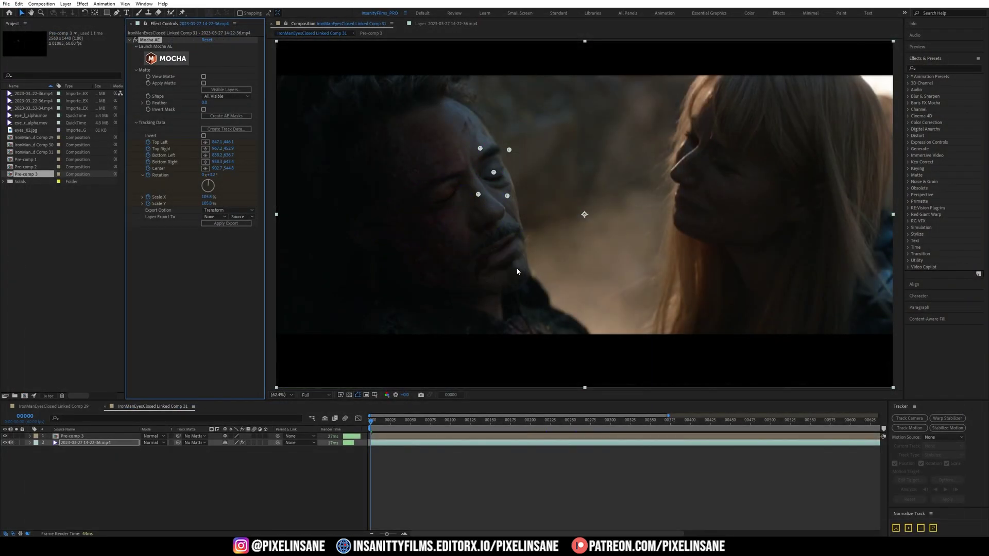
Step: Open Pre-comp 3 and scrub and play back the tracked motion with both Null 3 layers visible and selected
double_click(98, 437)
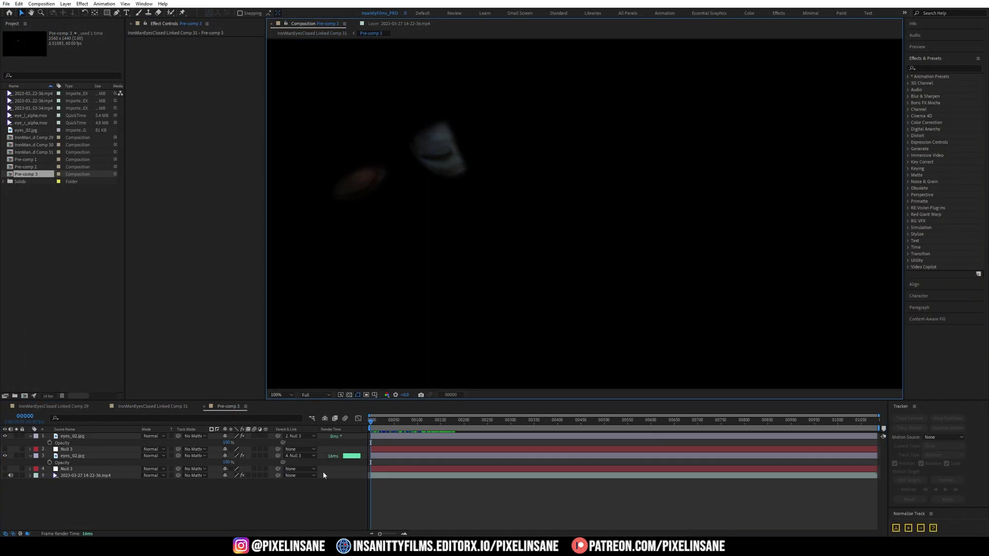
click(240, 510)
drag(378, 422, 704, 418)
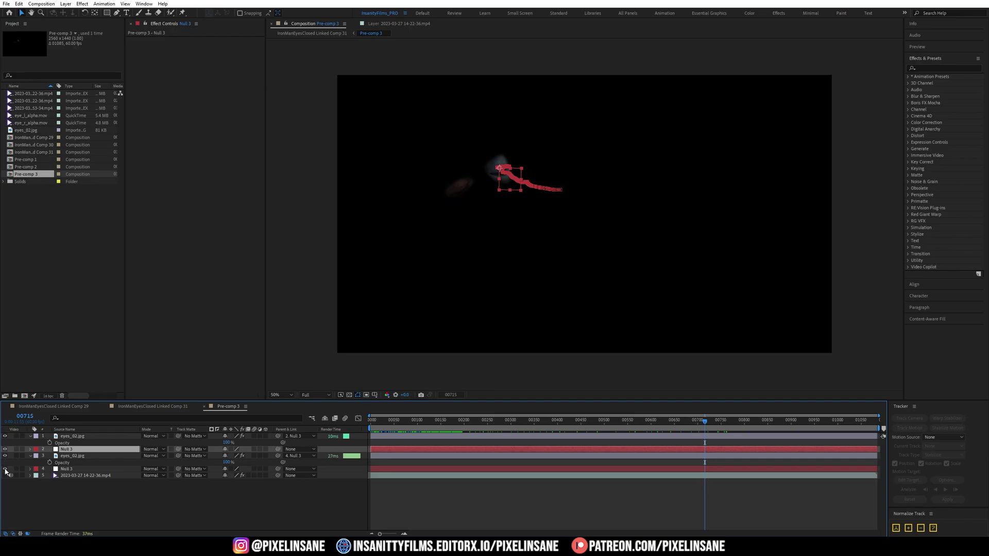
click(495, 421)
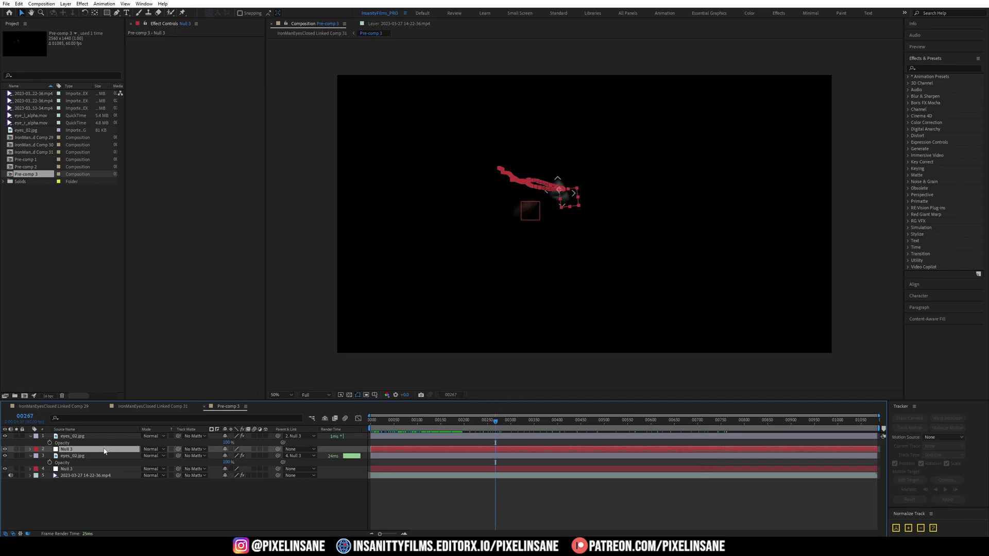
shift+click(84, 470)
key(space)
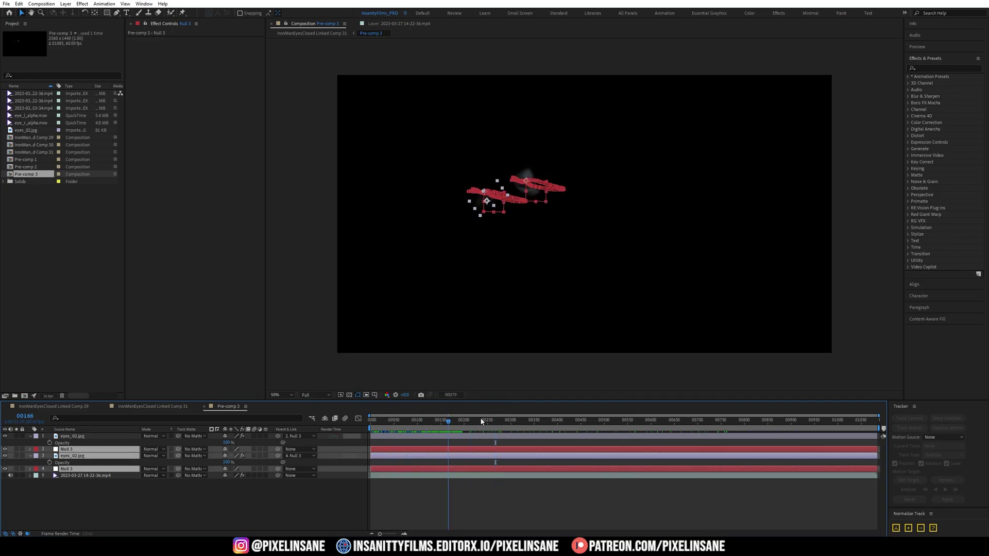
click(371, 419)
click(78, 492)
Step: Switch the Color Matcher and Curves effects on the upper eyes_02.jpg layer off and on, hiding layer controls to compare the color match
click(78, 436)
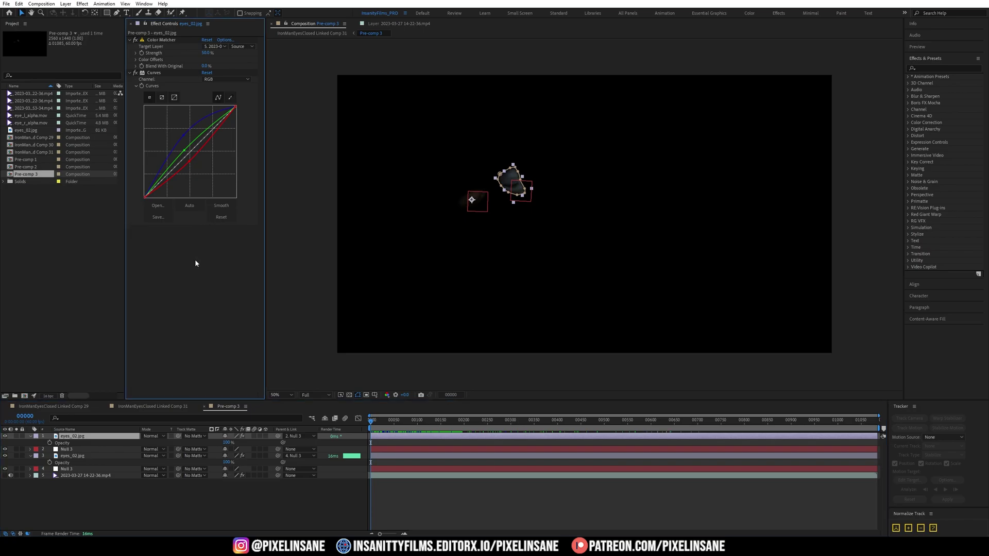
click(440, 492)
click(152, 73)
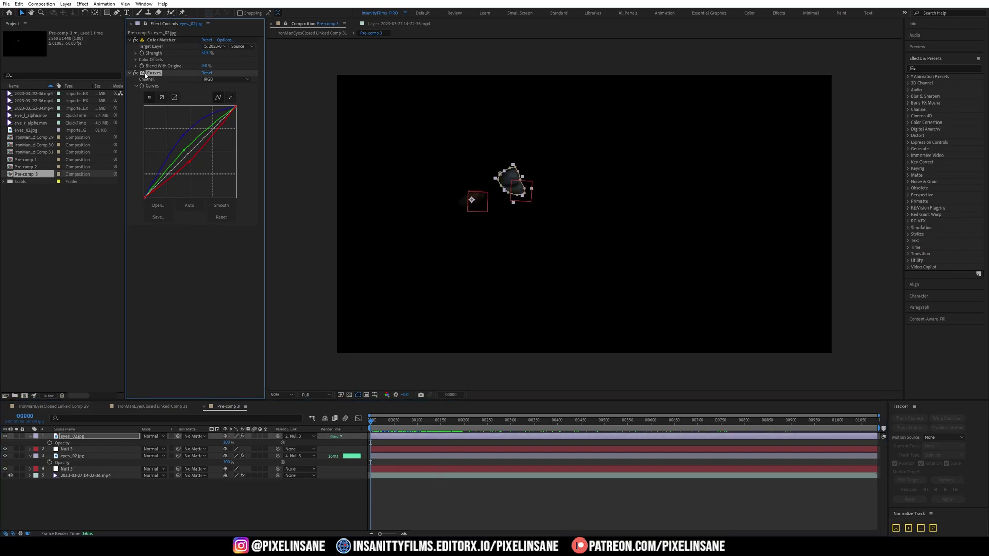
click(190, 205)
click(472, 509)
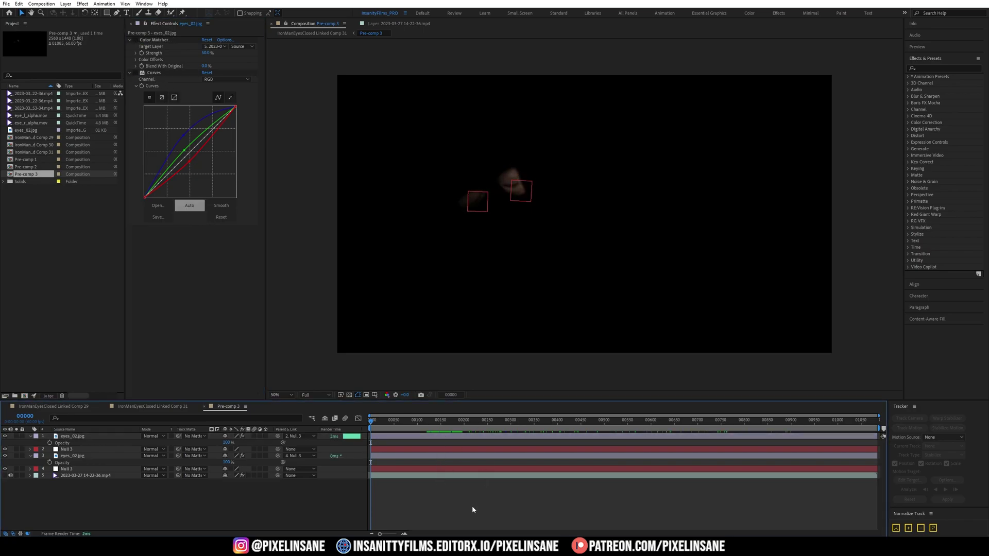
click(356, 392)
key(ctrl+shift+h)
click(136, 40)
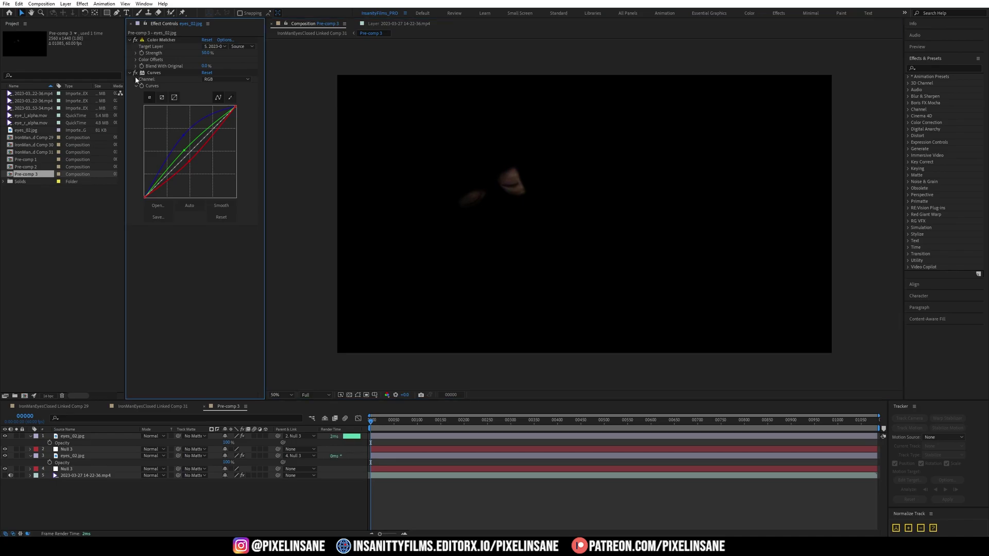
Step: Return to Linked Comp 31 and scrub through the shot to review the closed-eye composite
click(139, 407)
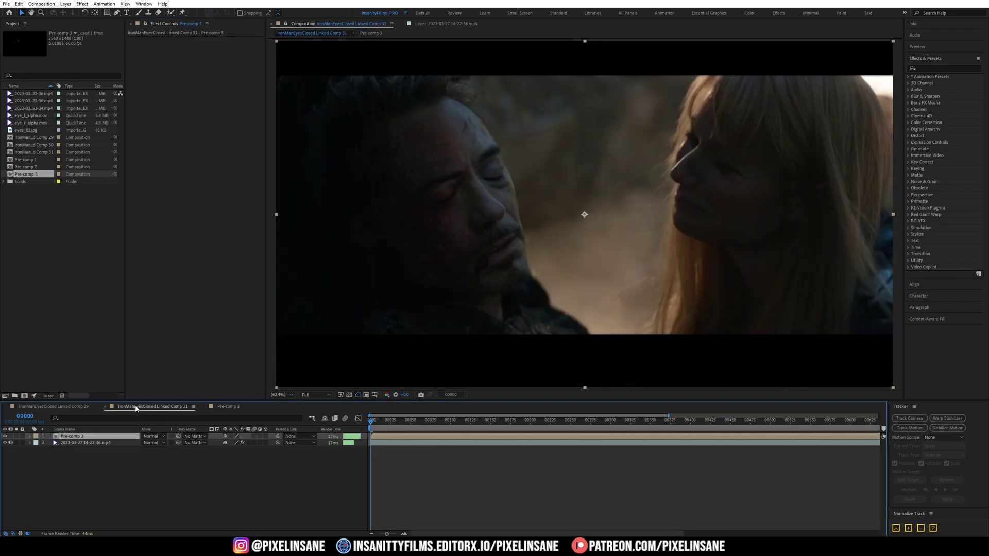
drag(376, 418, 838, 435)
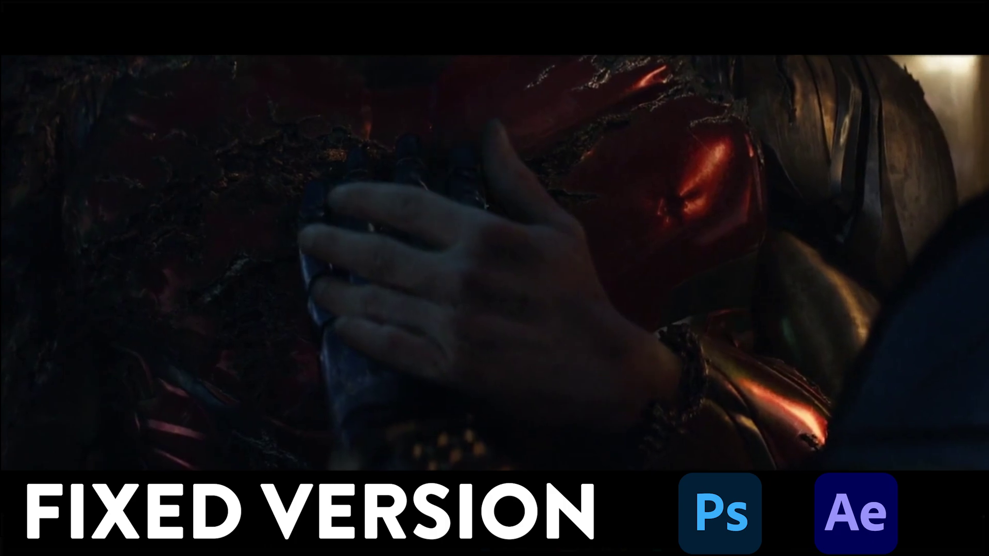